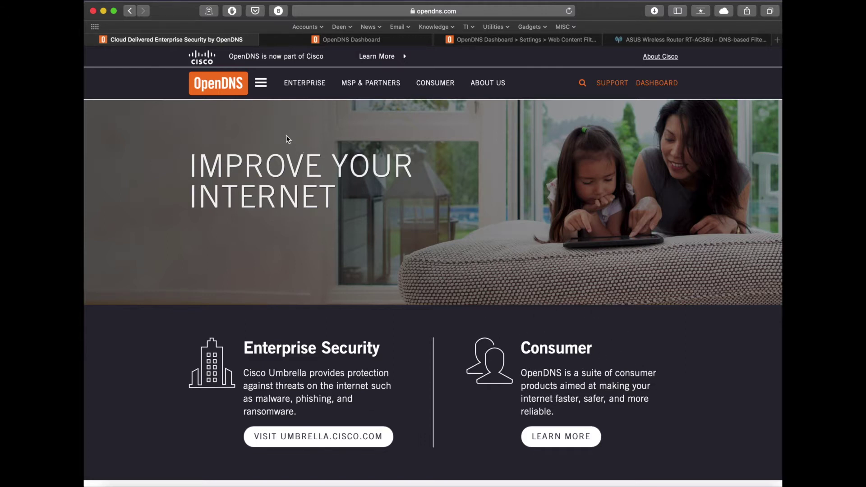
Step: Go from the OpenDNS home page to the dashboard and open the Web Content Filtering settings
click(265, 85)
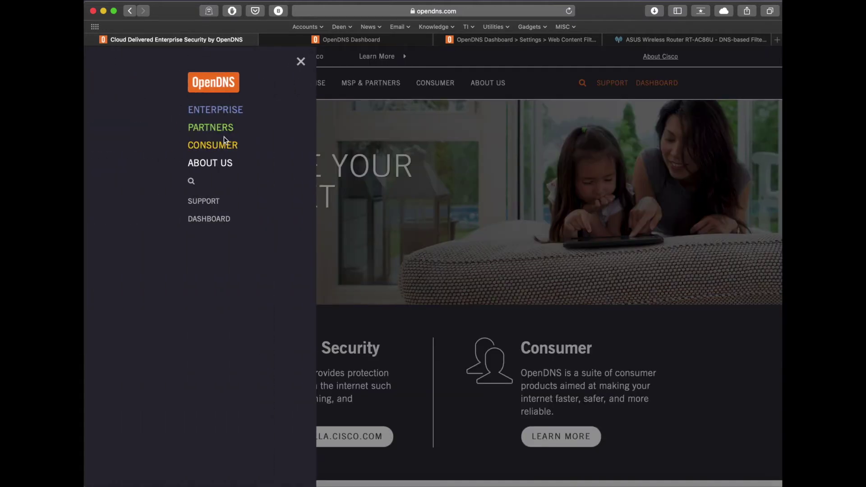
click(428, 326)
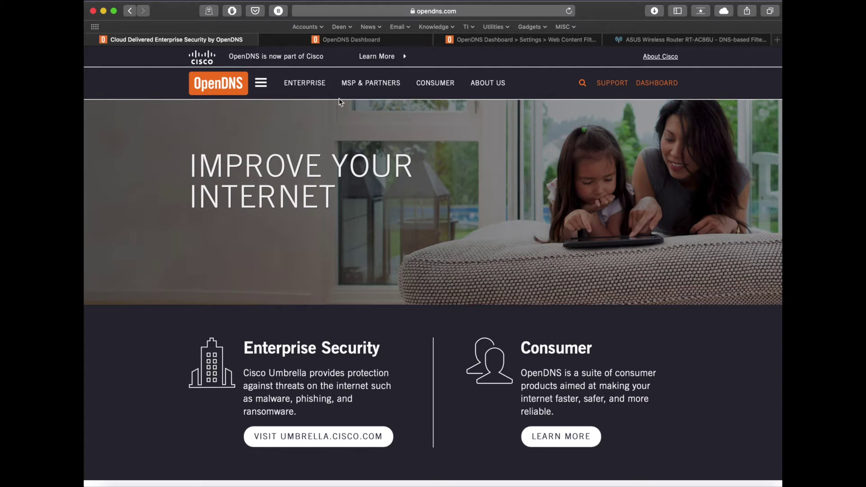
click(298, 43)
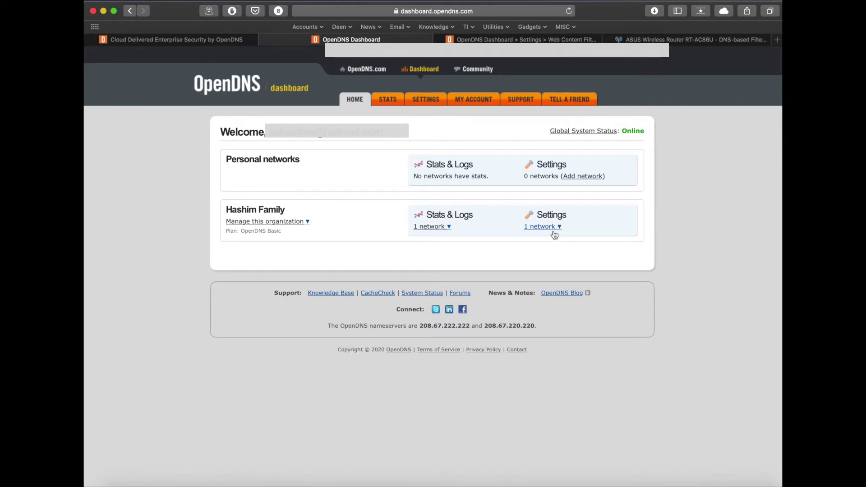
click(485, 40)
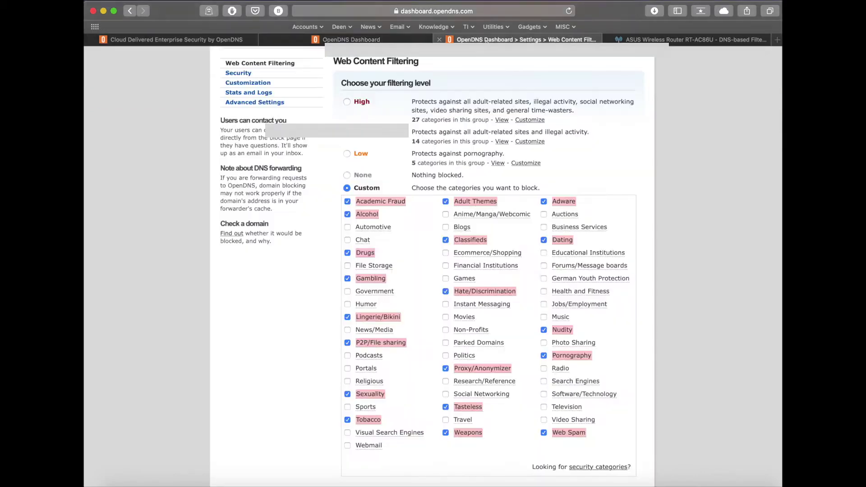
click(390, 39)
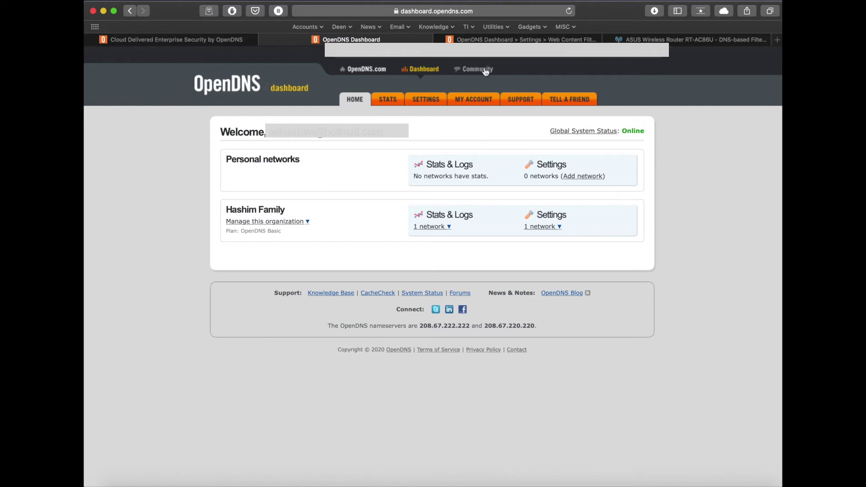
click(493, 39)
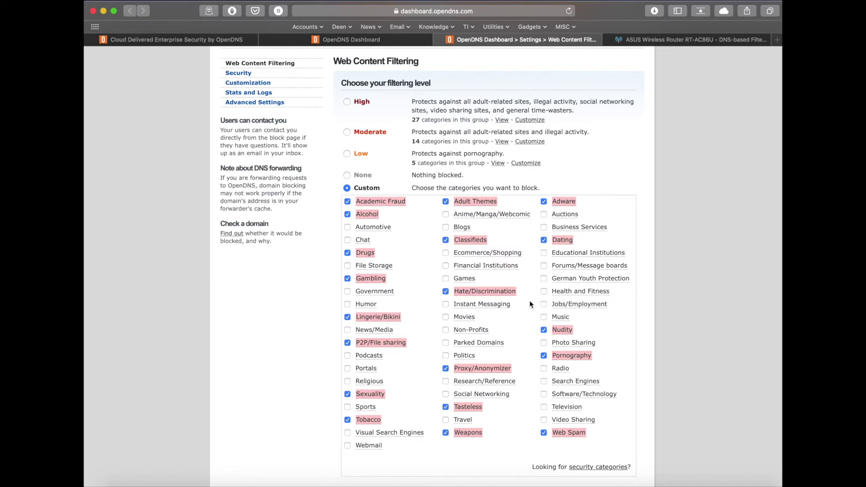
Step: Review the custom blocked categories, the individual domain options, and the Always Block and Never Block lists
scroll(700, 354, down, 5)
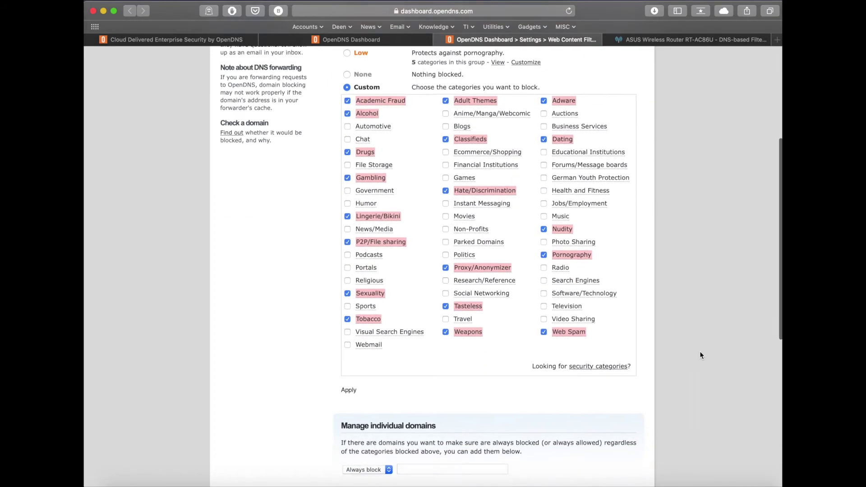
scroll(388, 433, down, 2)
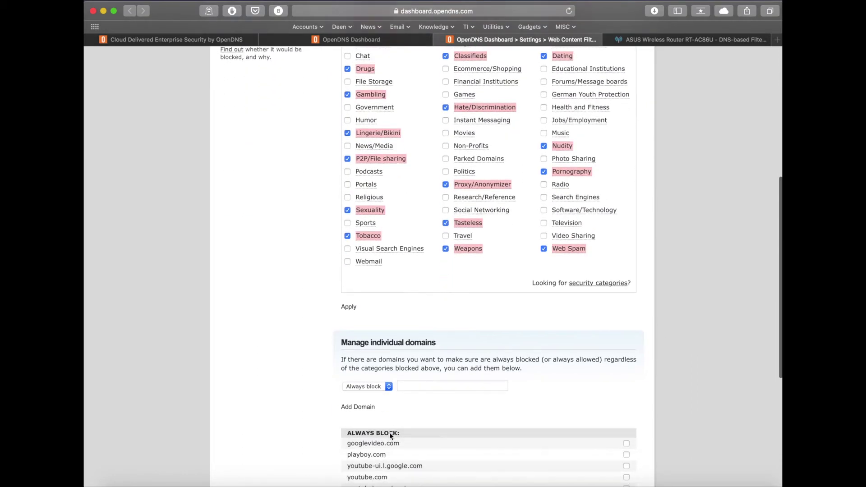
scroll(389, 432, down, 1)
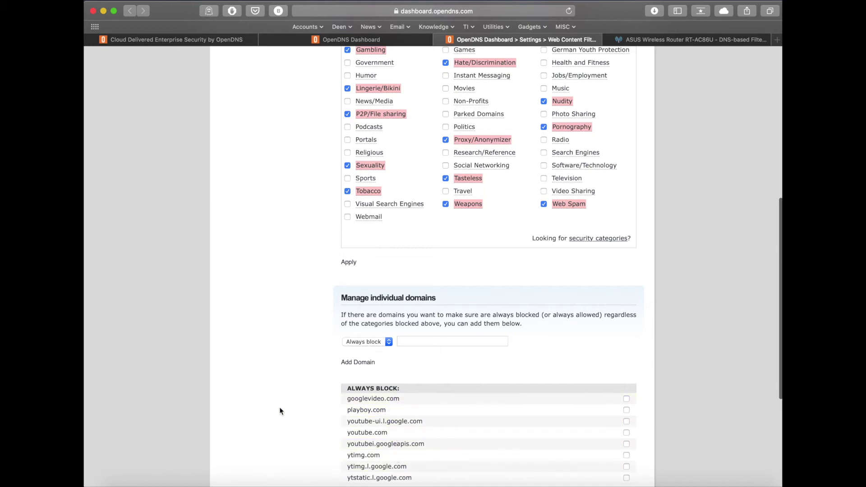
scroll(281, 408, down, 2)
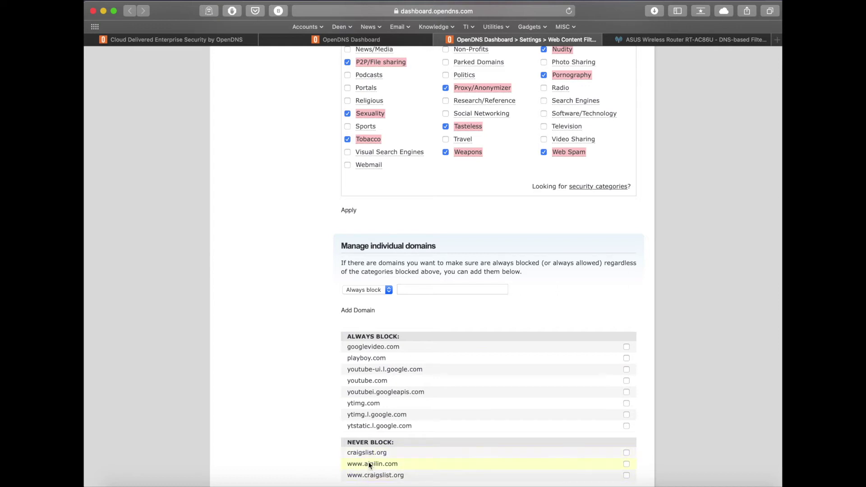
click(411, 291)
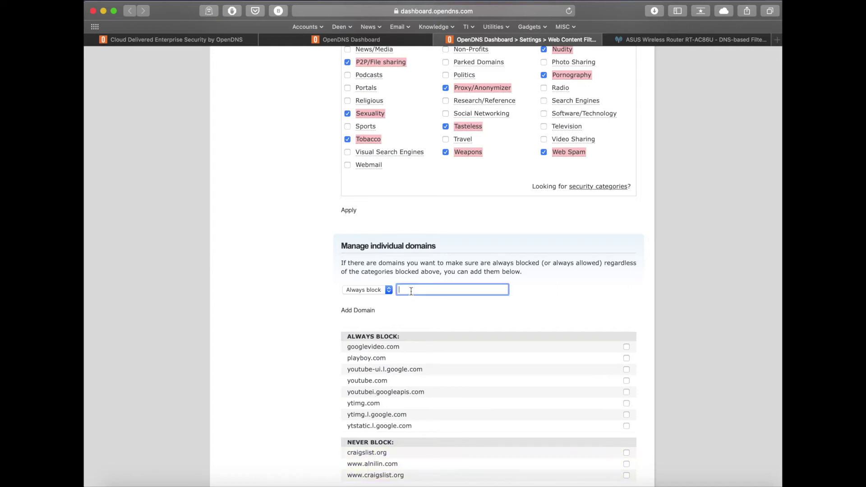
click(388, 289)
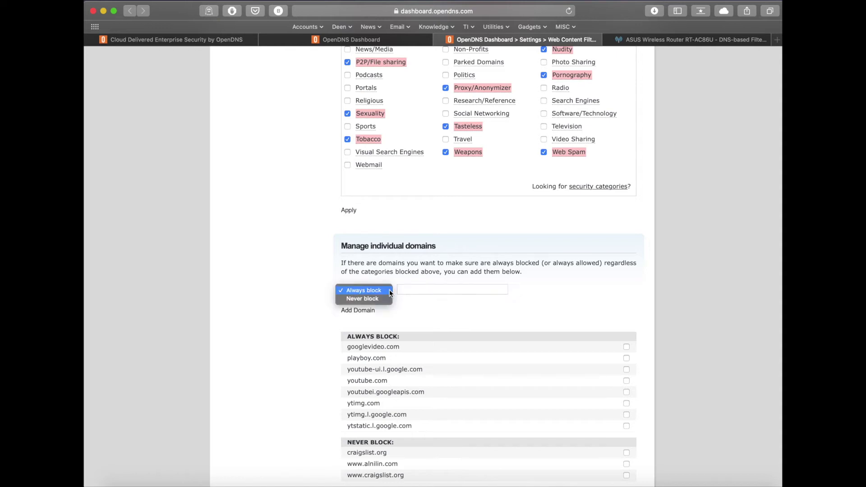
click(283, 303)
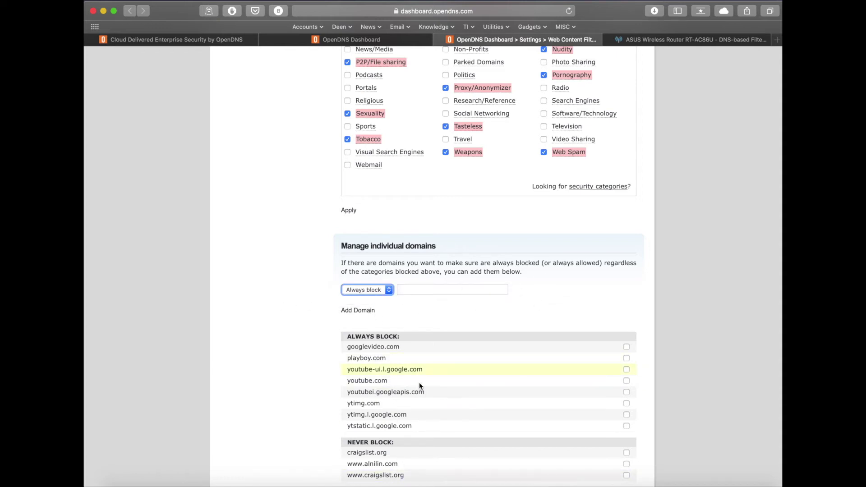
scroll(450, 414, down, 2)
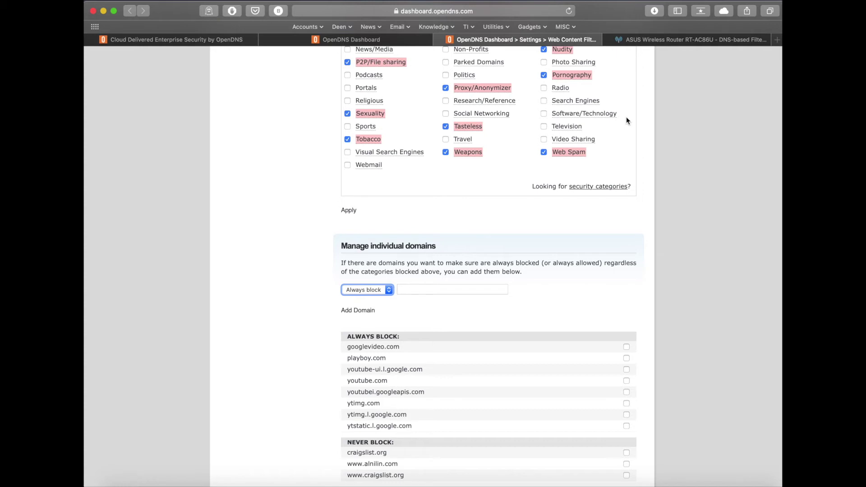
Step: Switch to the ASUS router's DNSFilter page and examine its global filter mode and custom DNS 1 address
click(663, 42)
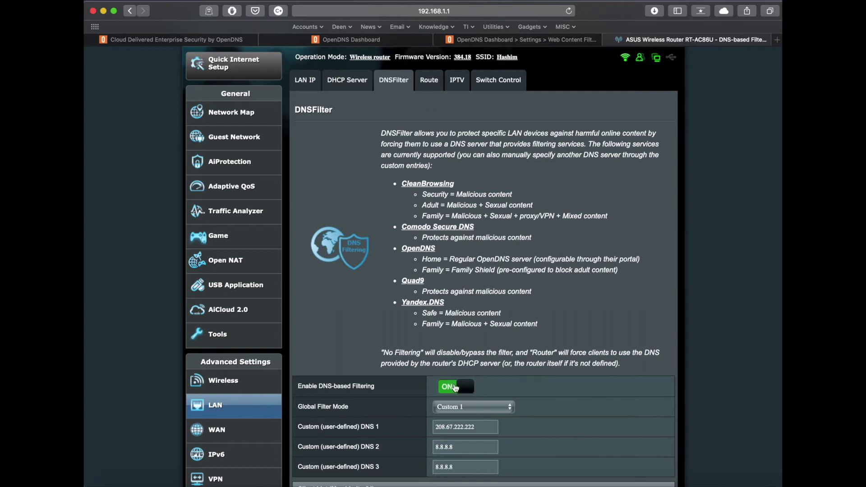
triple_click(483, 427)
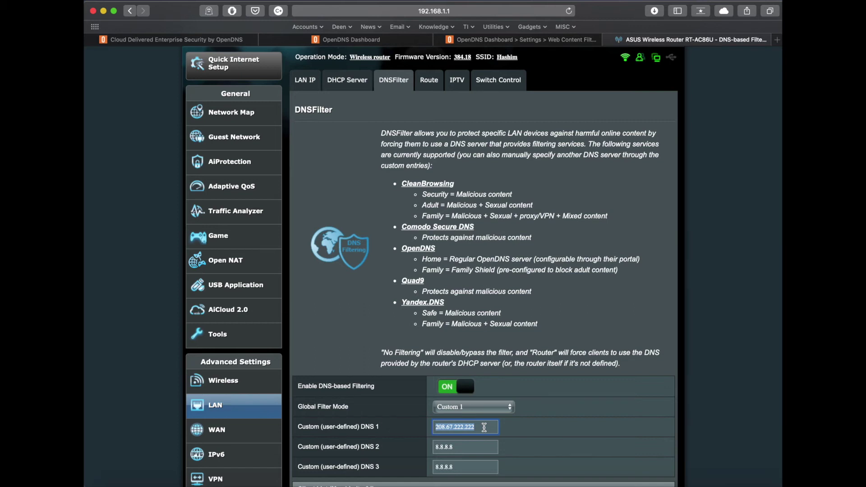
scroll(539, 431, down, 3)
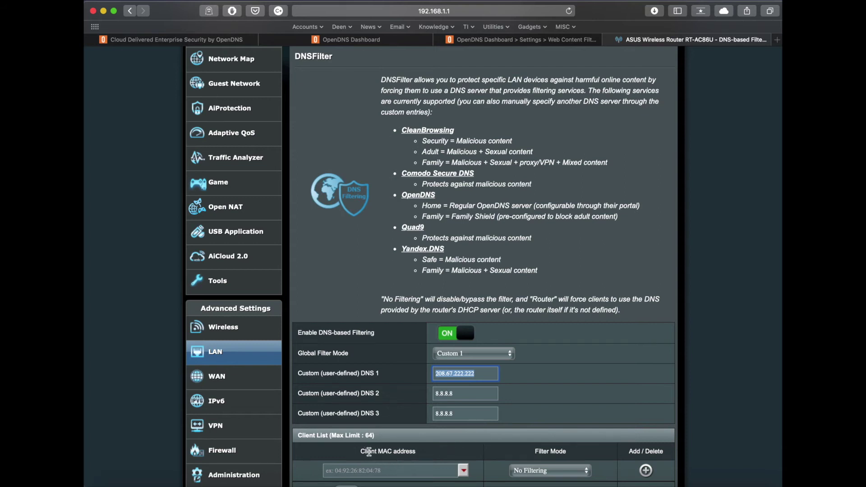
Step: Choose Arlo_Cameras as the client for a No Filtering entry in the DNSFilter client list
click(464, 471)
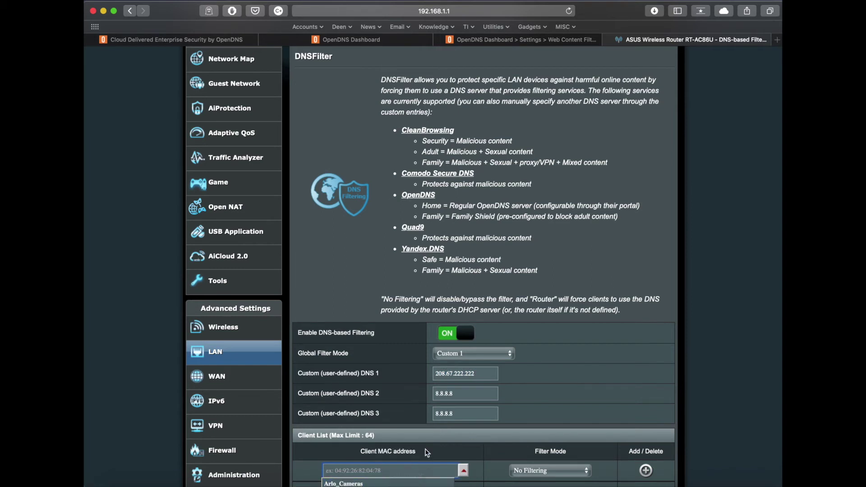
scroll(427, 451, down, 1)
scroll(426, 451, down, 1)
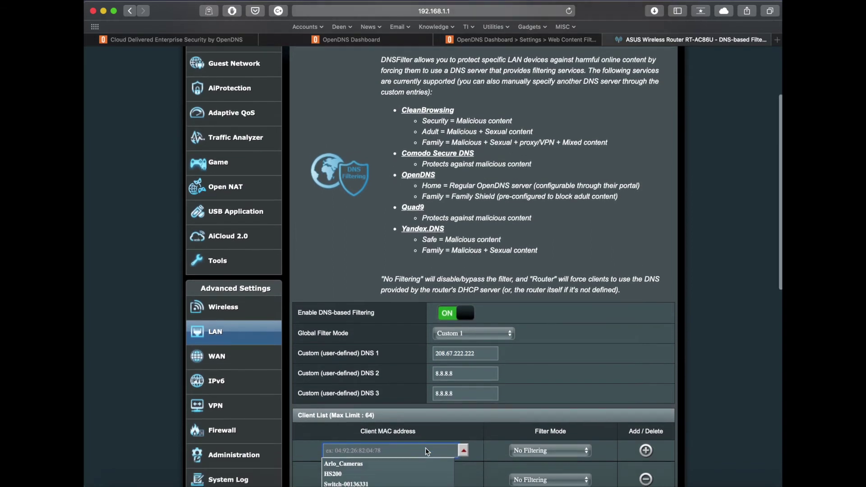
click(362, 466)
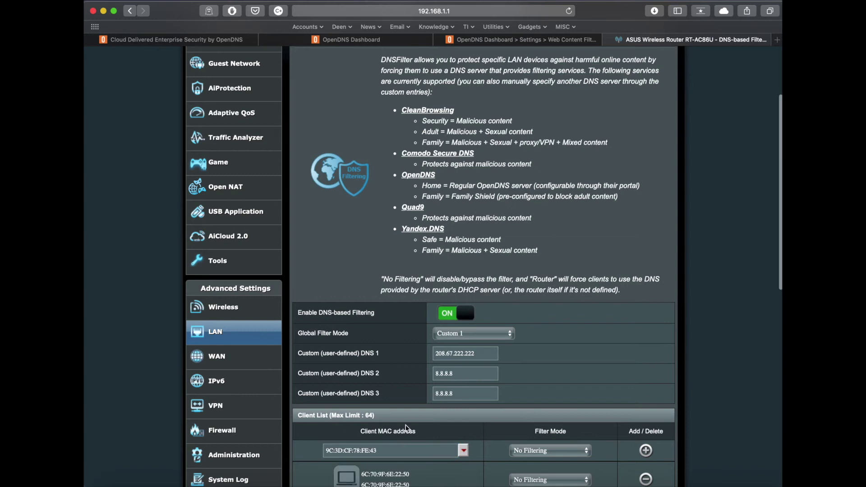
scroll(407, 429, up, 1)
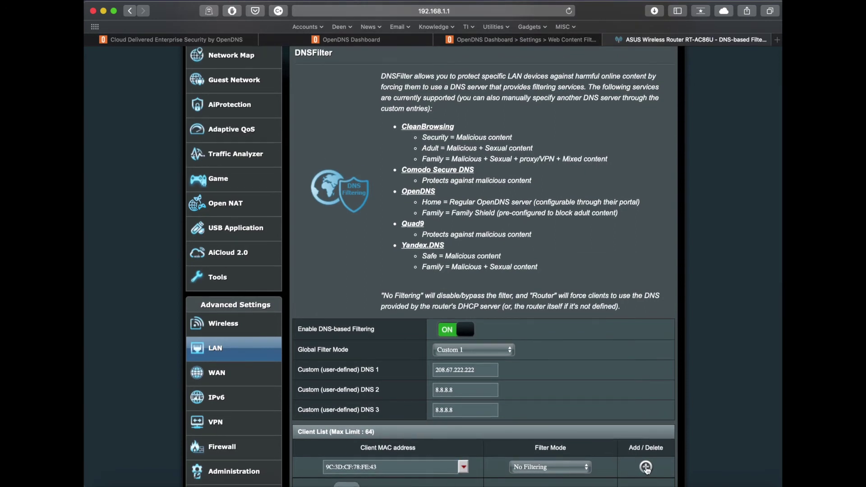
scroll(631, 406, down, 10)
scroll(621, 329, up, 10)
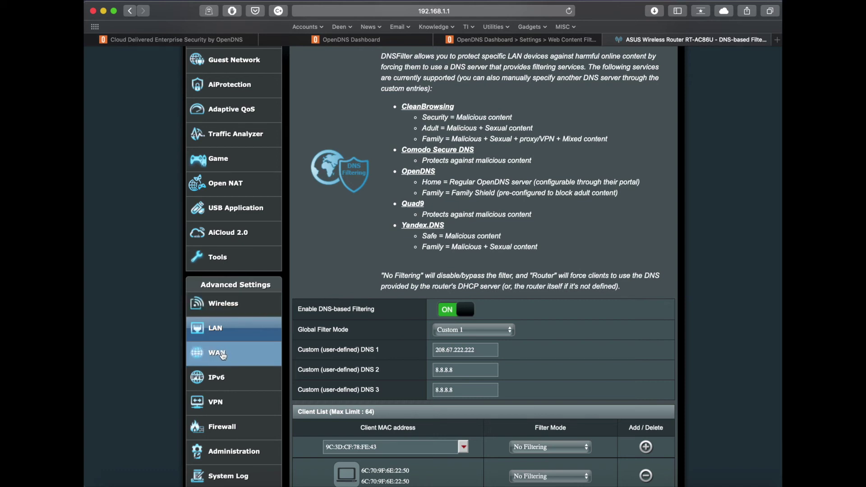
Step: Open the DDNS settings in the router's WAN section
click(223, 356)
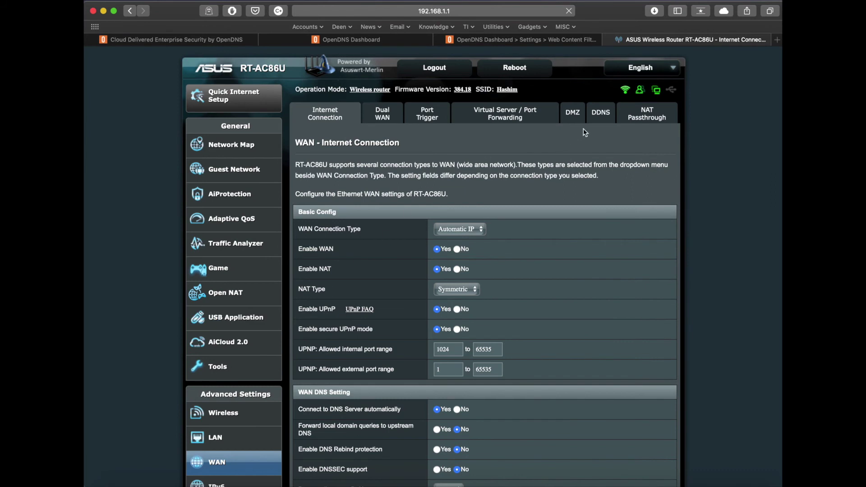
click(601, 116)
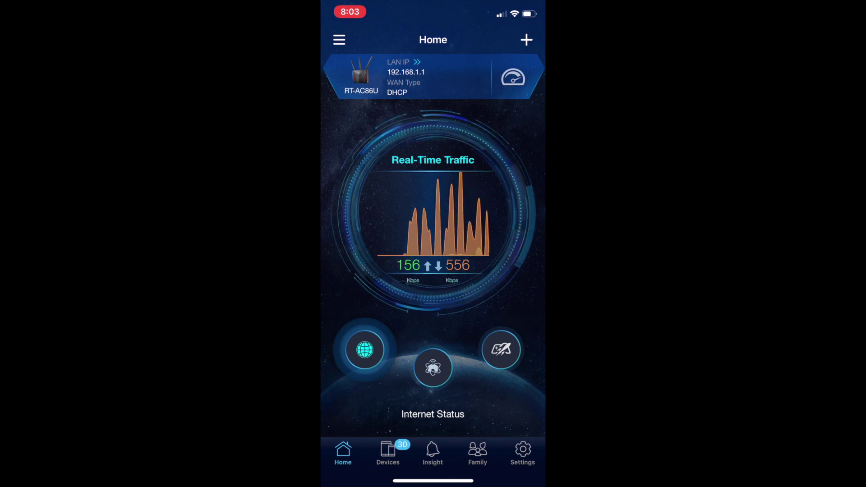
Step: In the ASUS router mobile app, view the Family page's form for adding a member and dismiss it
click(477, 453)
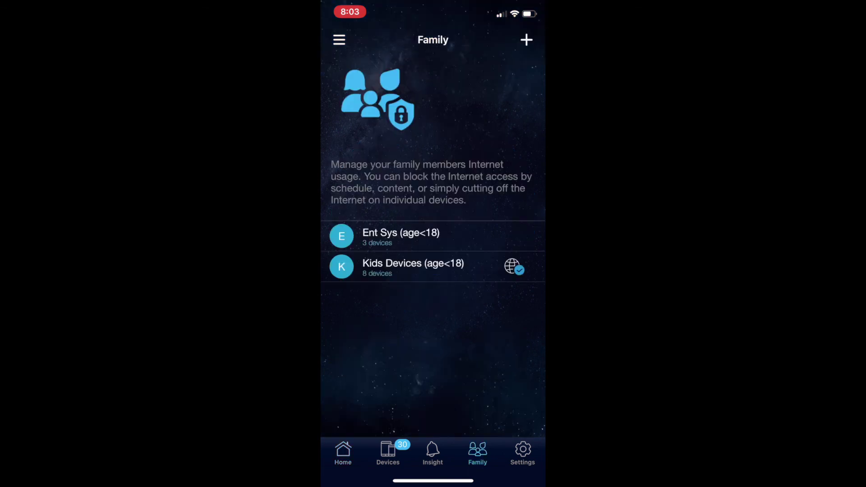
click(527, 40)
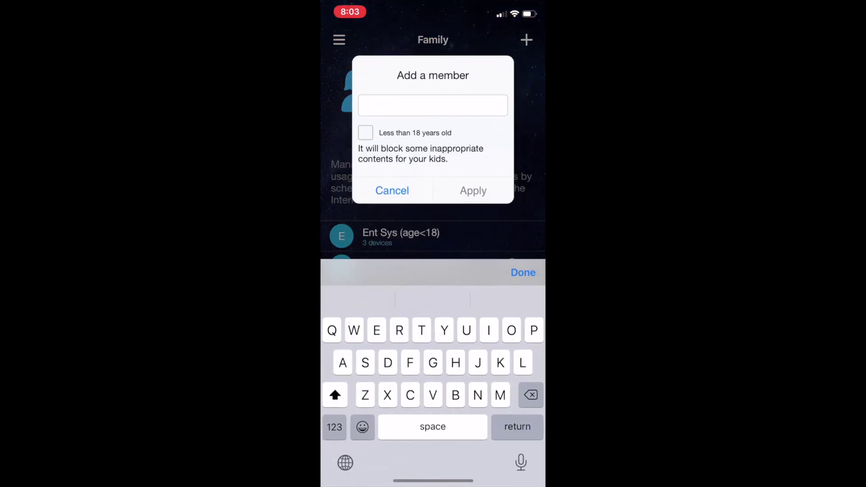
click(392, 191)
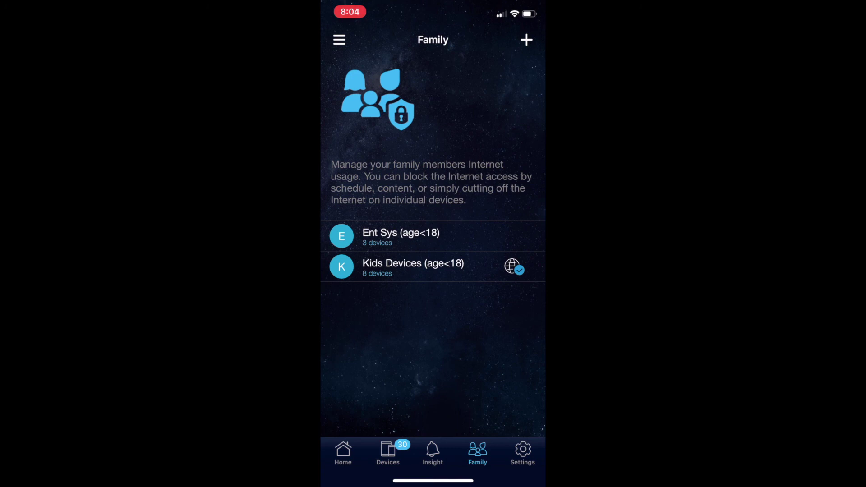
Step: Examine which devices are assigned to the Kids Devices family member, leaving the selection unedited
click(413, 267)
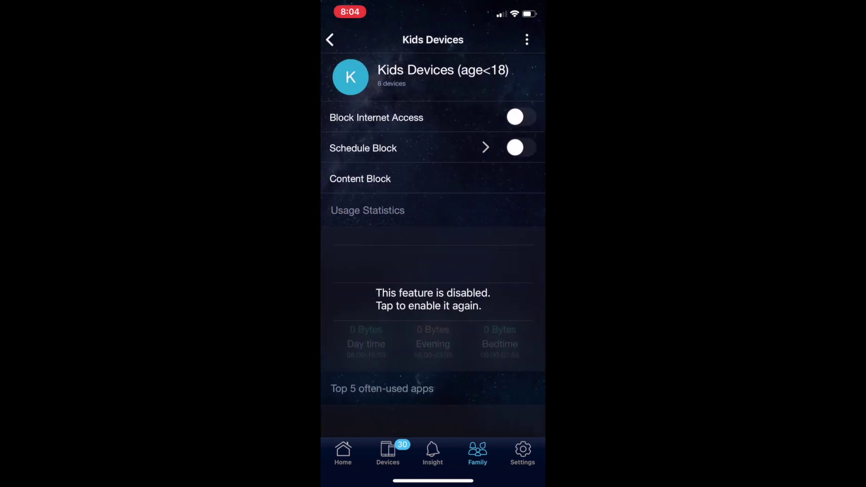
click(526, 40)
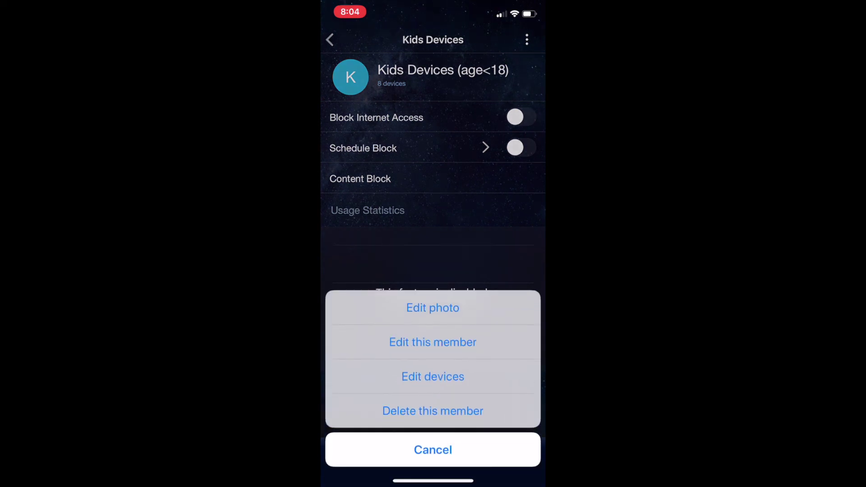
click(433, 377)
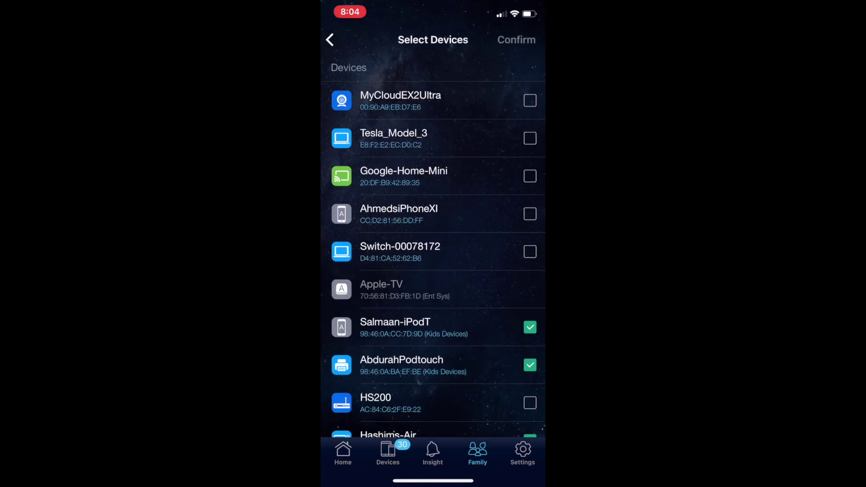
click(329, 39)
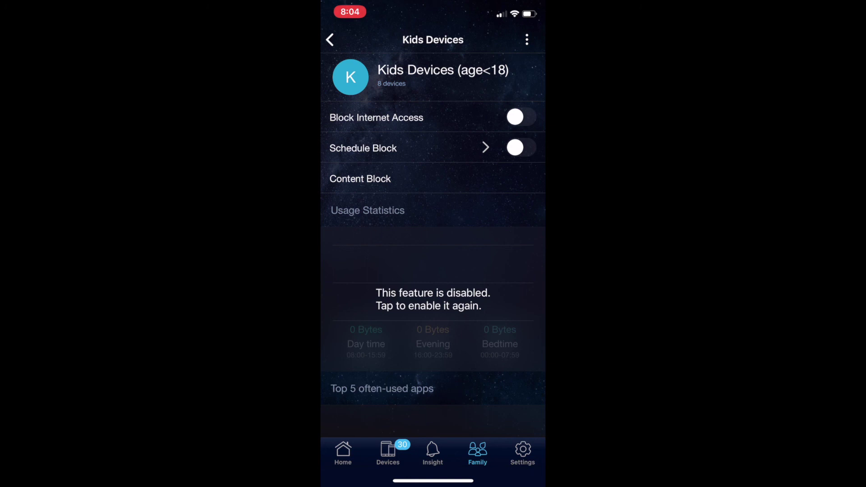
Step: Examine the Sunday hourly blocks in the Kids Devices member's Schedule Block settings
click(433, 147)
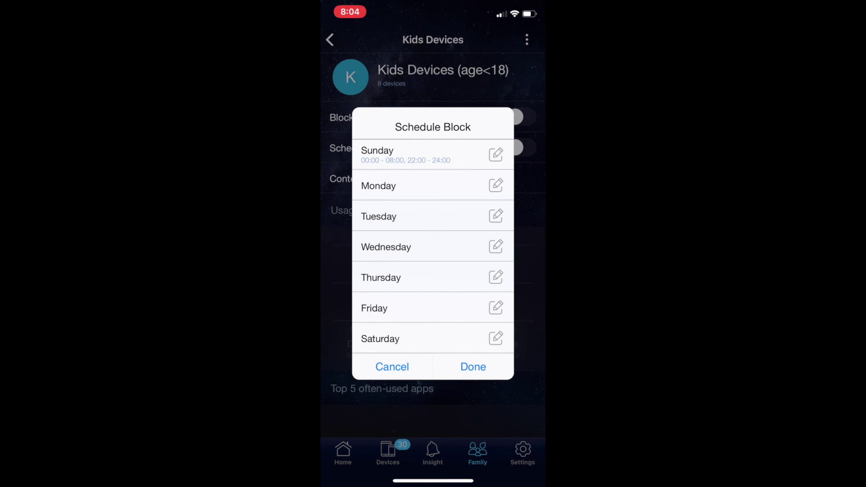
click(496, 155)
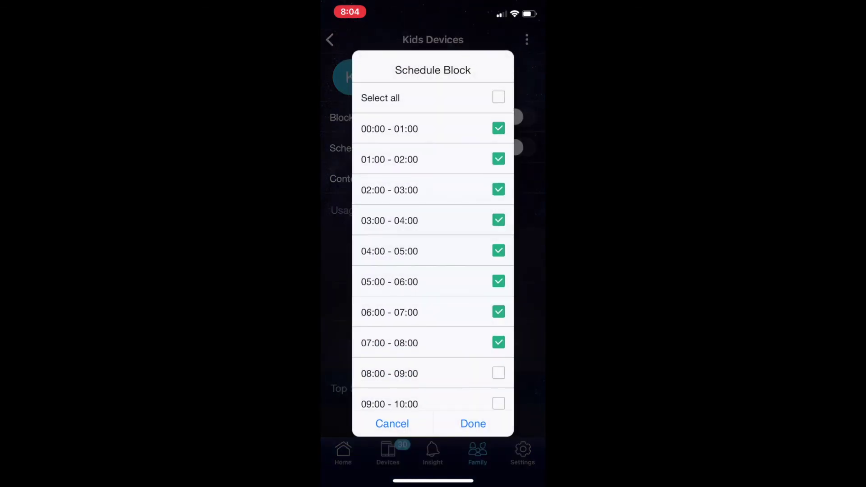
scroll(433, 261, down, 10)
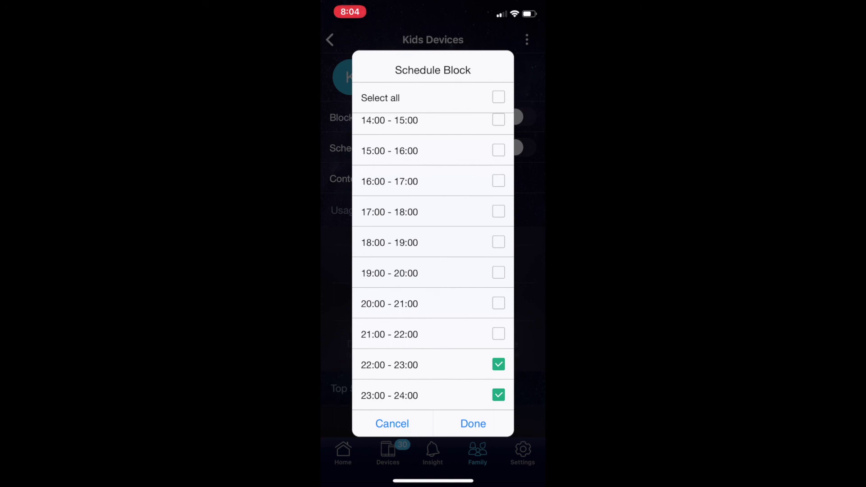
scroll(433, 261, up, 10)
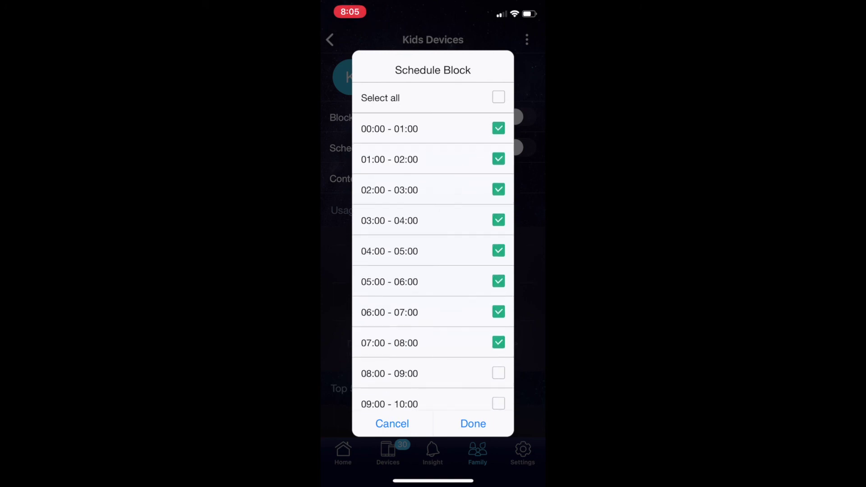